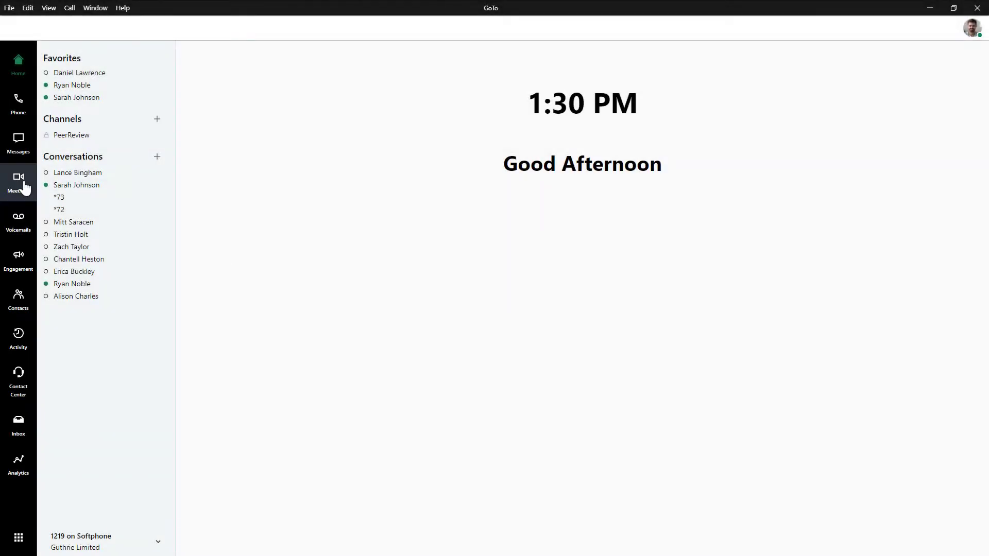
Go to the Meetings section to see the upcoming Peer Review and Localization Updates meetings
{"action": "left_click", "coordinate": [23, 186]}
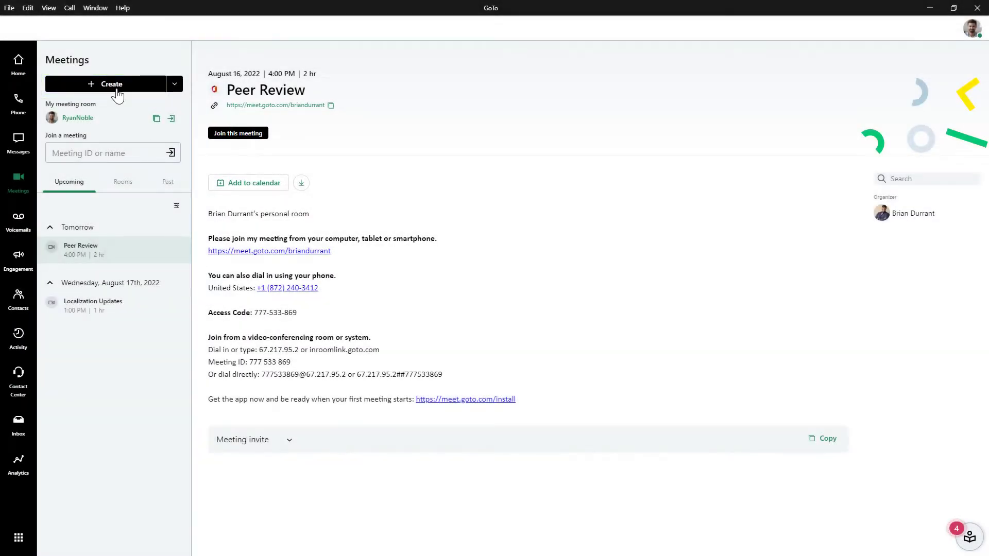
Create a new meeting titled 'Q3 Department Goals' as a reusable meeting room
{"action": "left_click", "coordinate": [116, 90]}
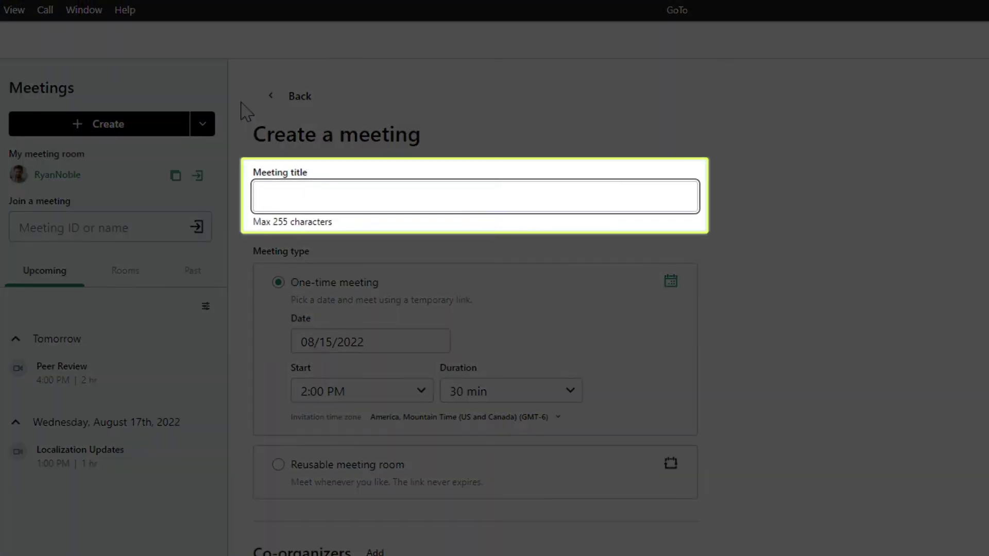
{"action": "type", "text": "Q3 Department Goals"}
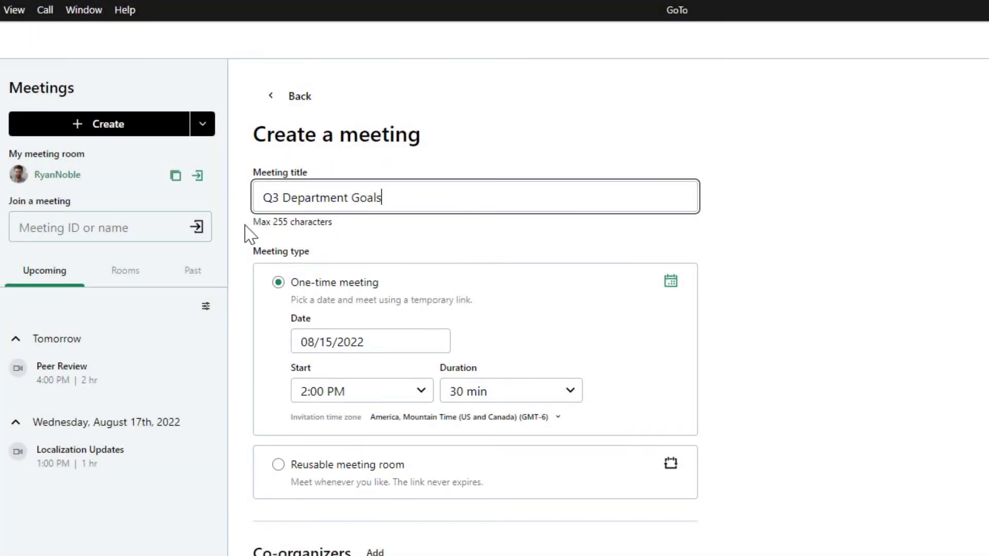
{"action": "left_click", "coordinate": [278, 465]}
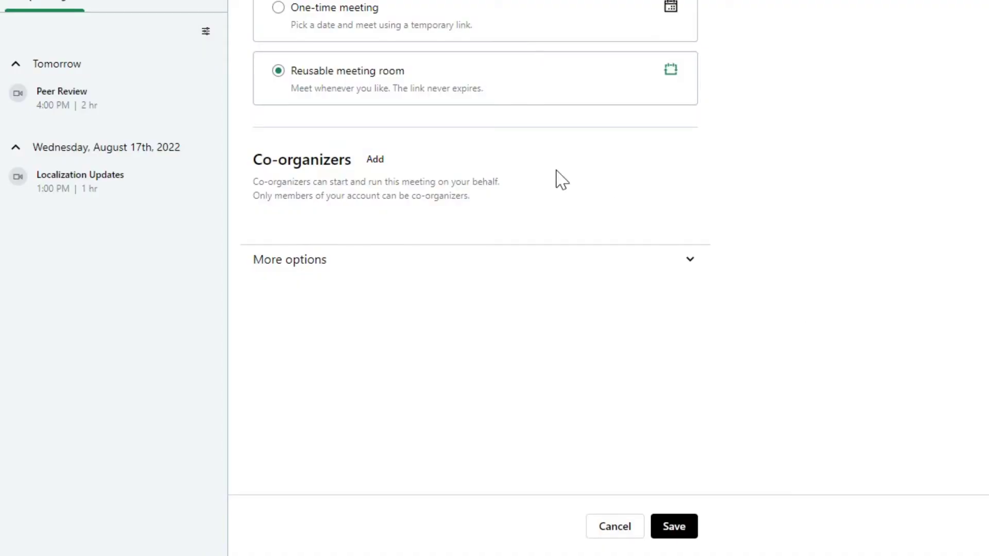
{"action": "left_click", "coordinate": [375, 160]}
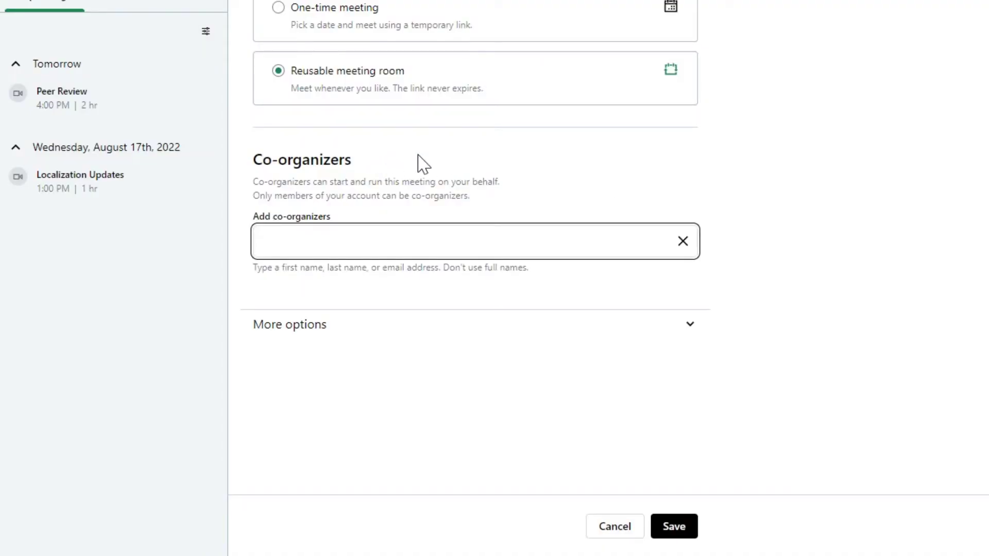
{"action": "type", "text": "alison"}
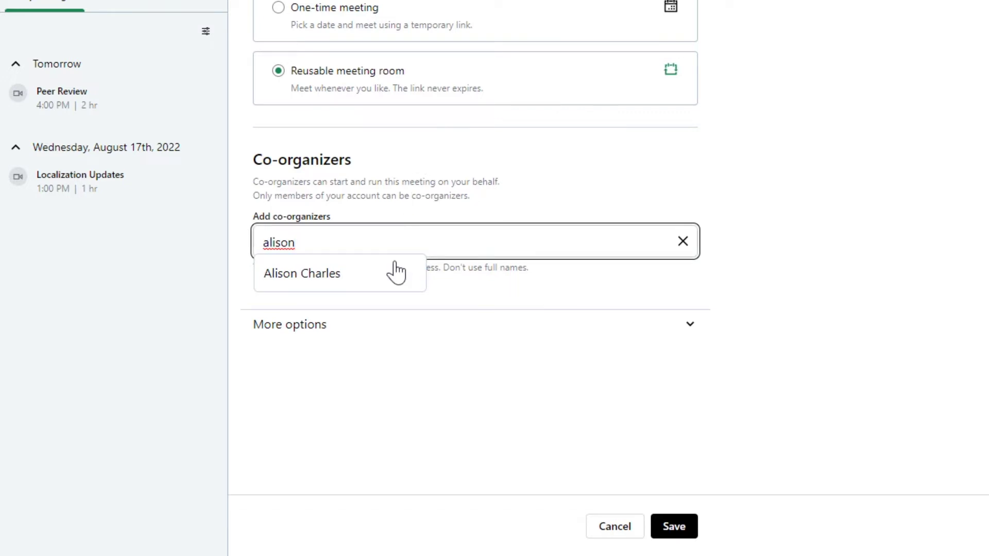
{"action": "left_click", "coordinate": [388, 280]}
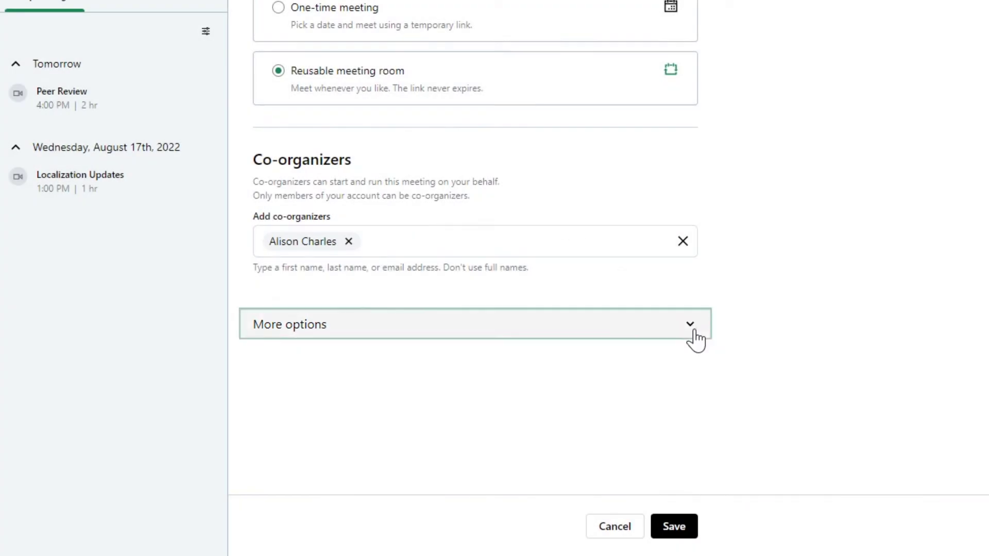
{"action": "left_click", "coordinate": [689, 330]}
{"action": "scroll", "coordinate": [837, 327], "scroll_direction": "down", "scroll_amount": 5}
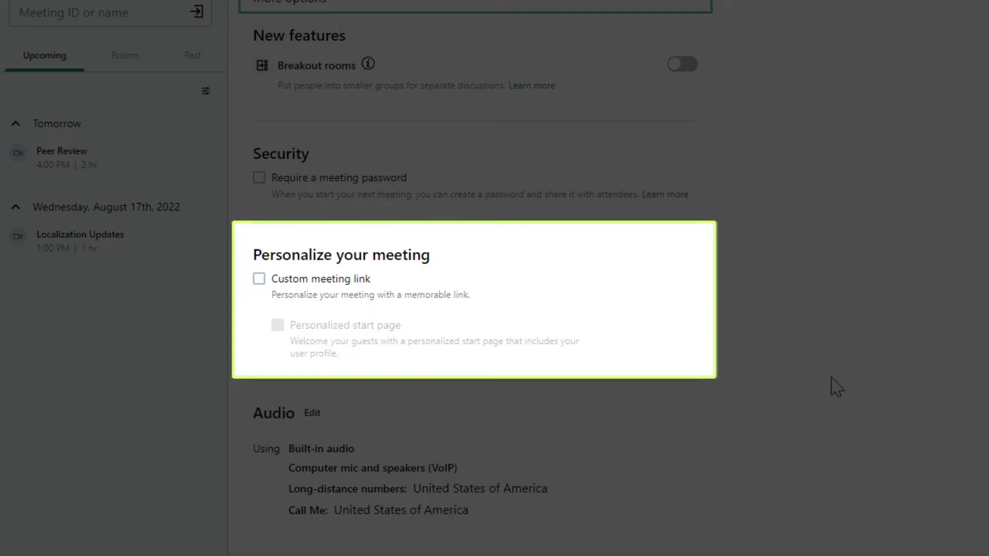
{"action": "scroll", "coordinate": [831, 387], "scroll_direction": "down", "scroll_amount": 2}
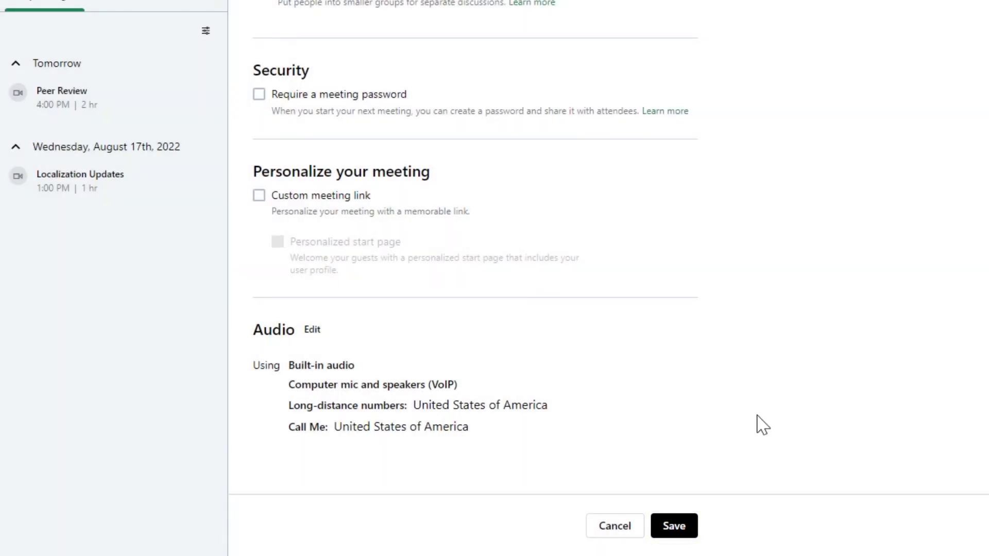
Save the Q3 Department Goals room, review its calendar options, and list it under Rooms
{"action": "left_click", "coordinate": [676, 527]}
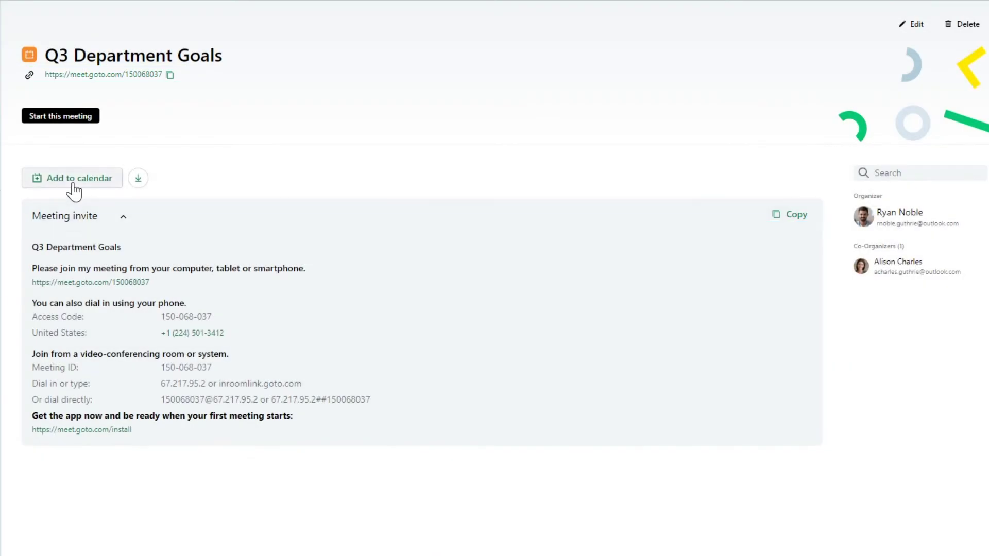
{"action": "left_click", "coordinate": [80, 178]}
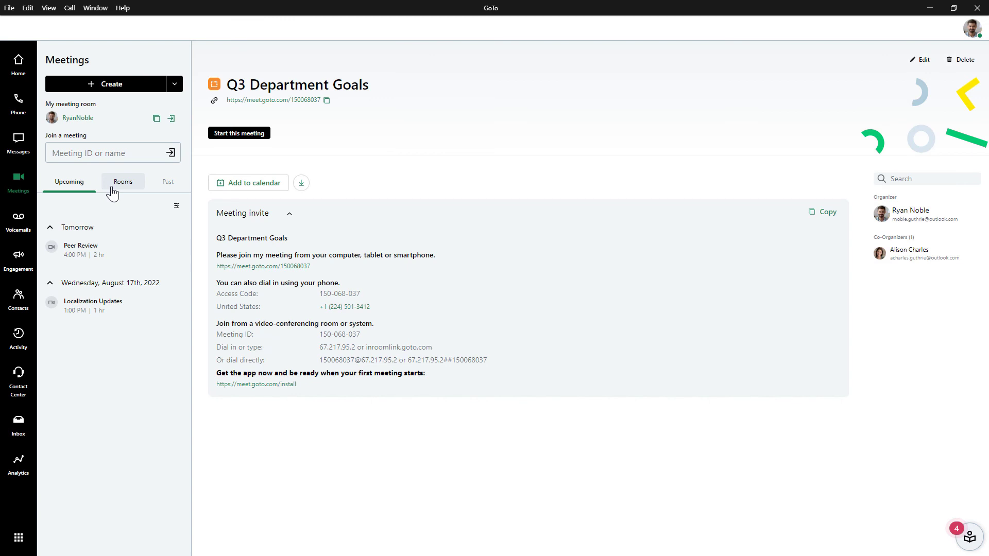
{"action": "left_click", "coordinate": [118, 184]}
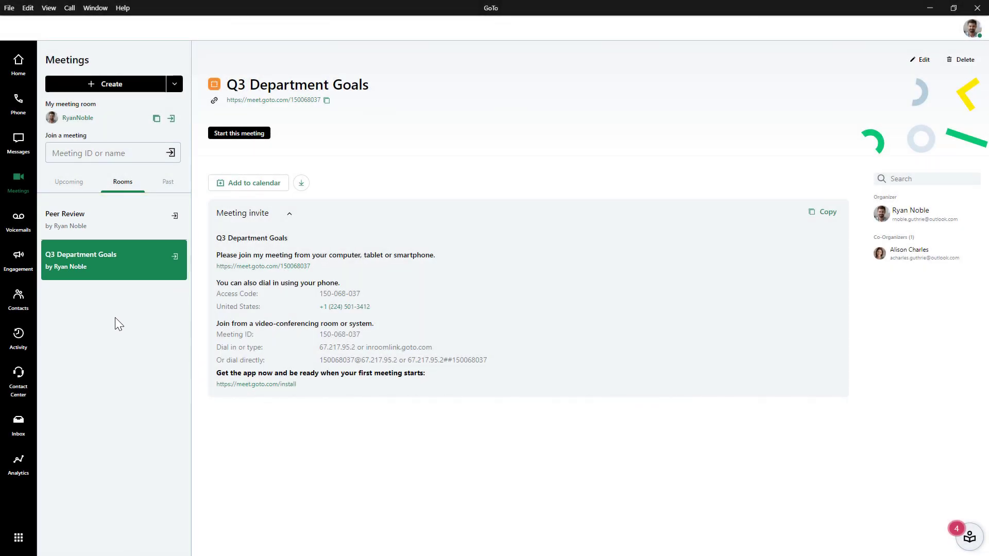
{"action": "left_click", "coordinate": [141, 270]}
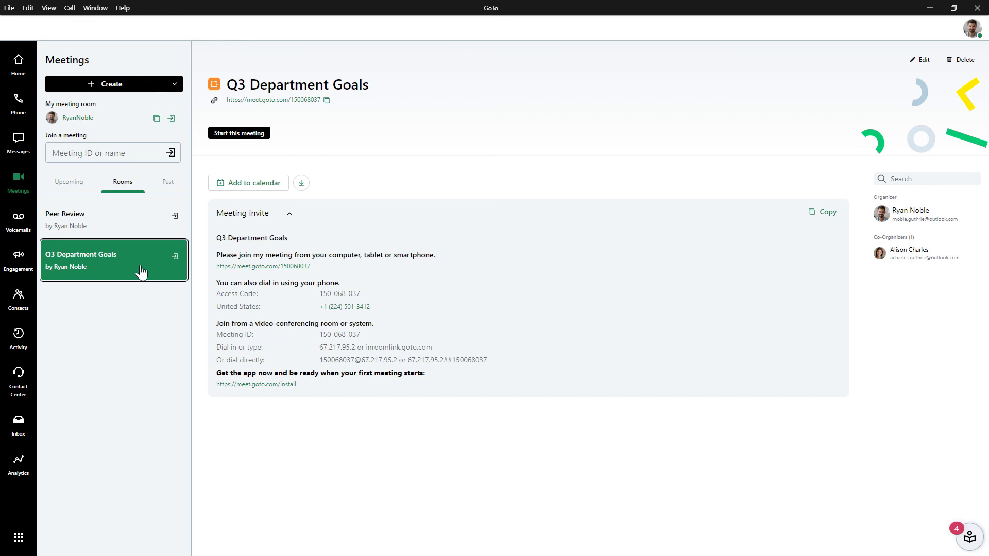